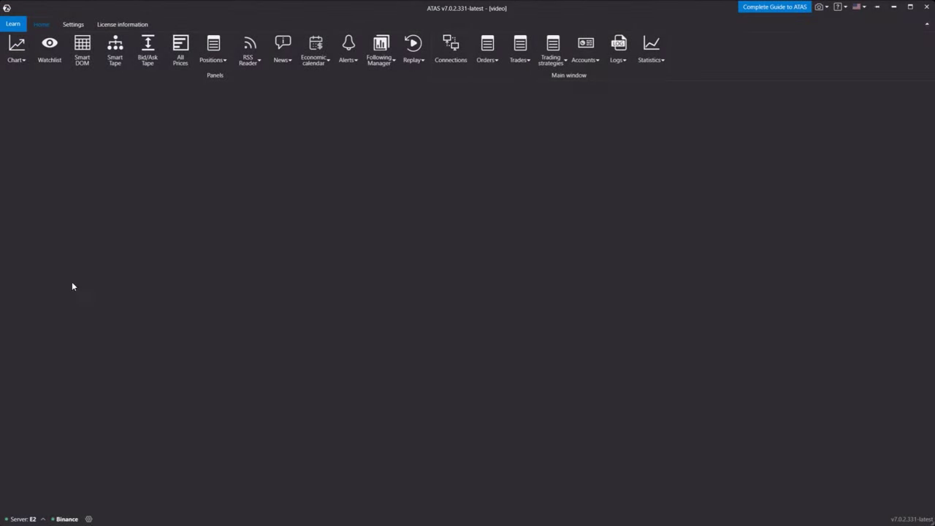
Open a new LTCUSDT Binance Futures chart and dock it full-size in the main window
{"action": "left_click", "coordinate": [20, 50]}
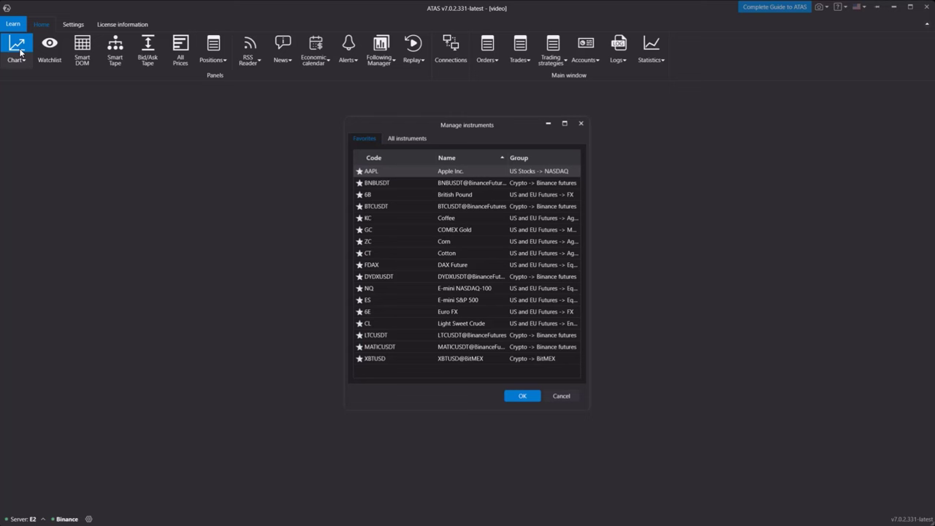
{"action": "left_click", "coordinate": [370, 336]}
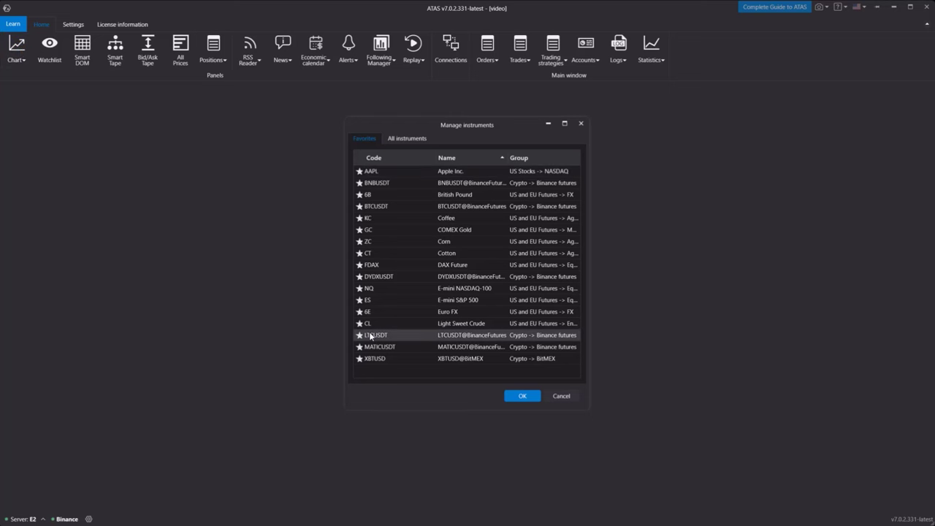
{"action": "left_click", "coordinate": [517, 397]}
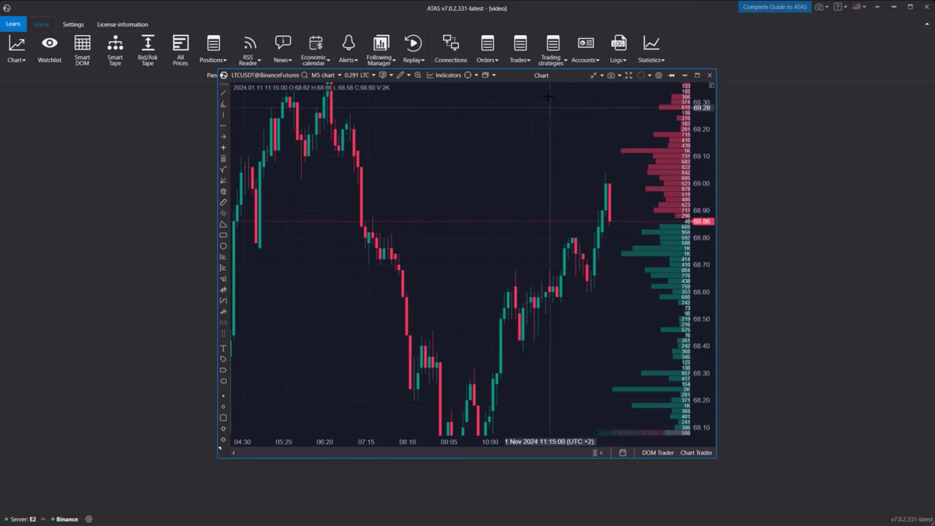
{"action": "left_click_drag", "start_coordinate": [547, 76], "coordinate": [472, 301]}
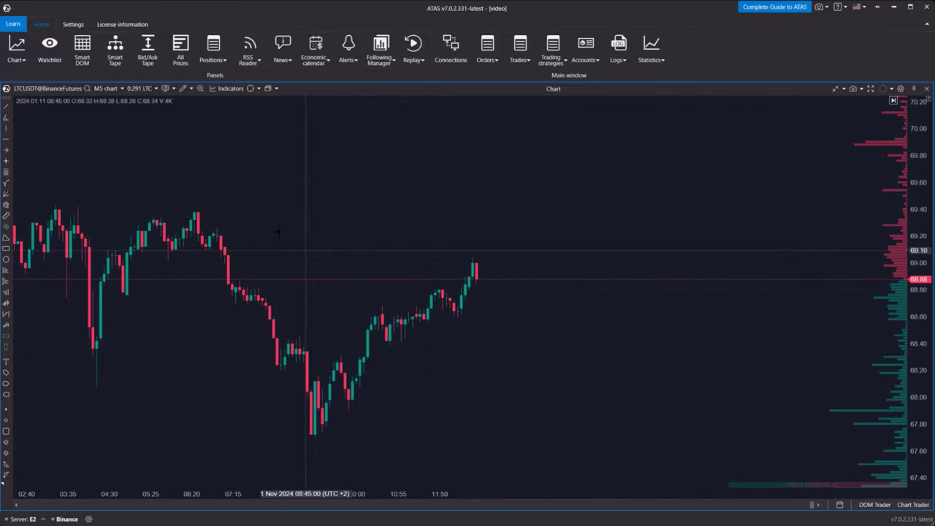
Switch the chart from M5 to Order Flow 1, then pan and stretch the price scale to enlarge recent bricks
{"action": "left_click", "coordinate": [107, 88]}
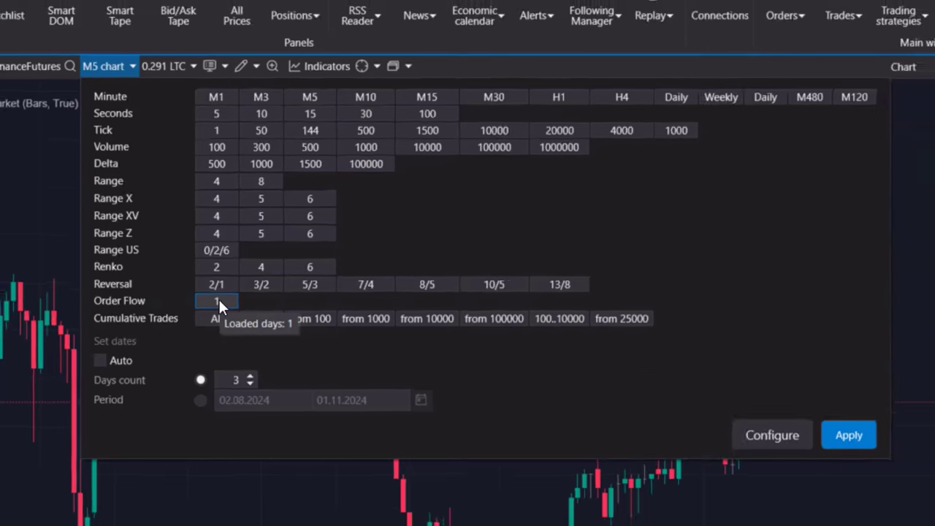
{"action": "left_click", "coordinate": [216, 300]}
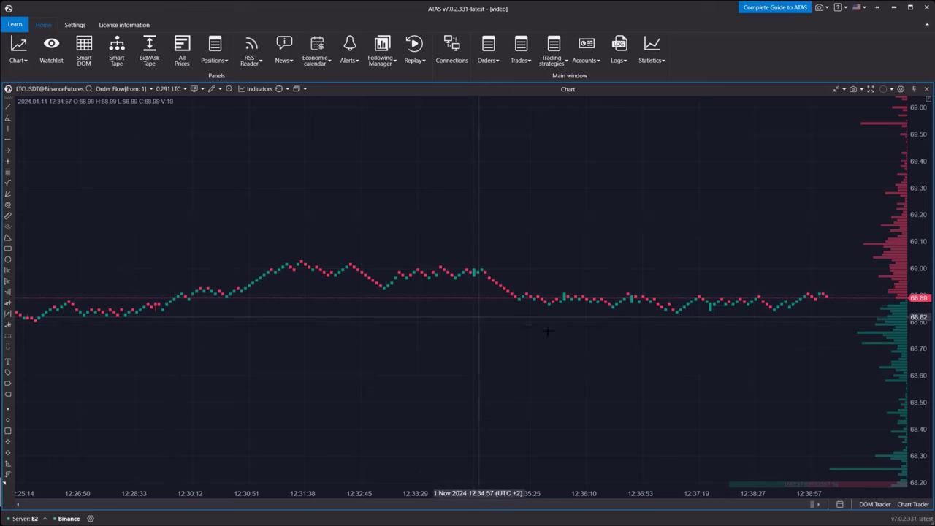
{"action": "left_click_drag", "start_coordinate": [719, 373], "coordinate": [590, 369]}
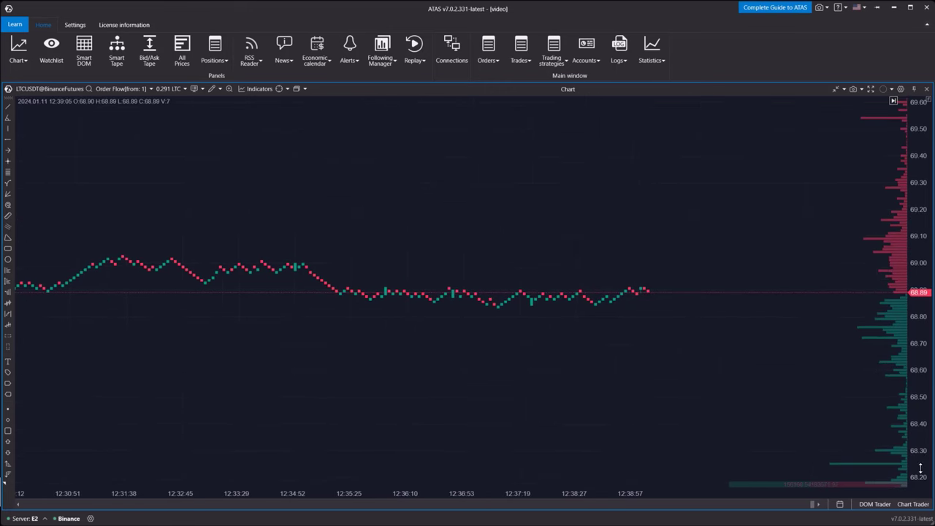
{"action": "left_click_drag", "start_coordinate": [818, 229], "coordinate": [787, 230]}
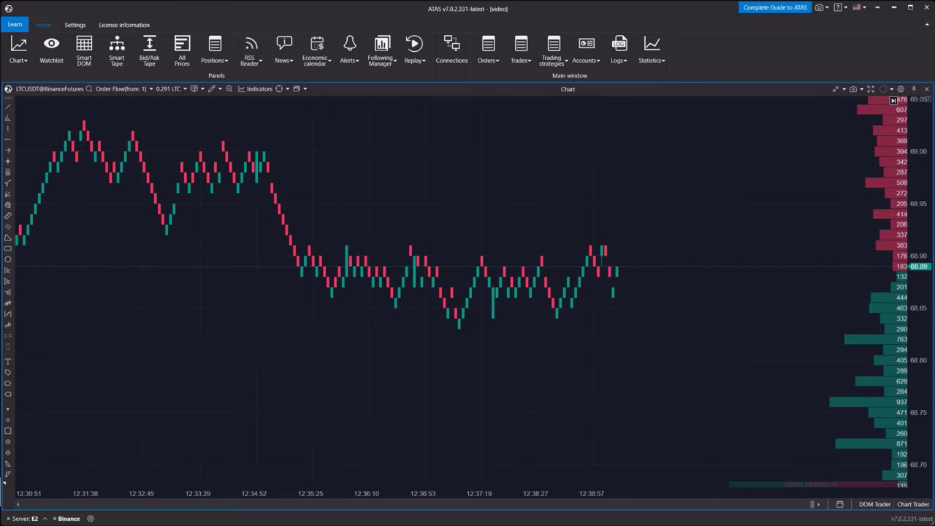
Create a Bid/Ask Tape linked to the LTCUSDT chart and dock it beside the chart
{"action": "right_click", "coordinate": [568, 188]}
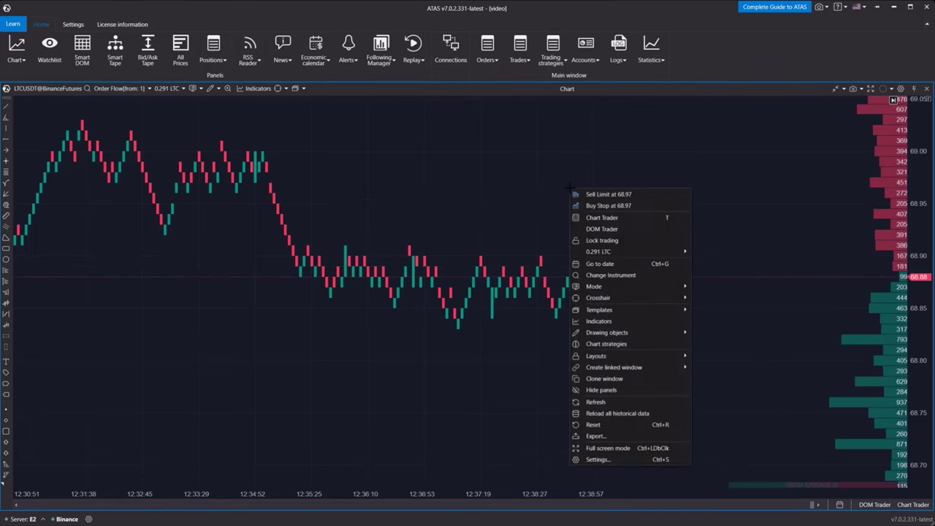
{"action": "mouse_move", "coordinate": [602, 368]}
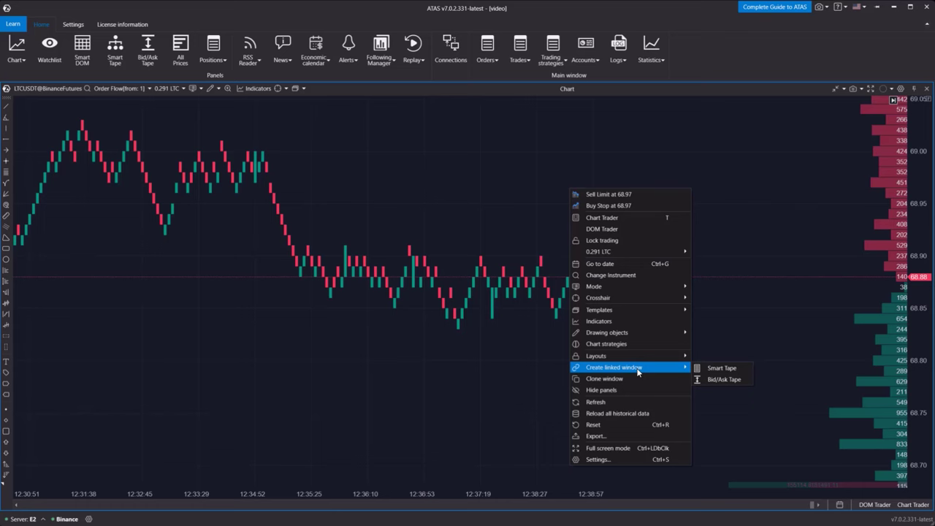
{"action": "left_click", "coordinate": [726, 379]}
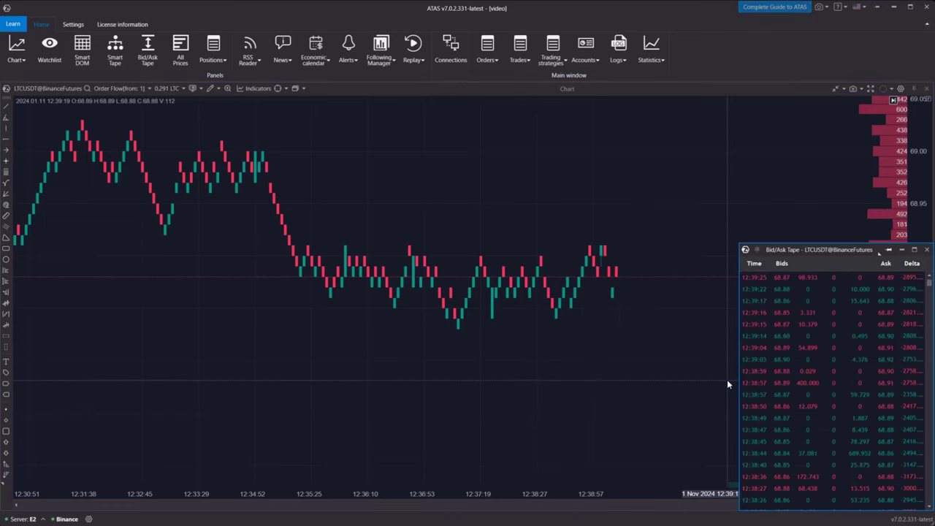
{"action": "left_click_drag", "start_coordinate": [819, 251], "coordinate": [638, 309]}
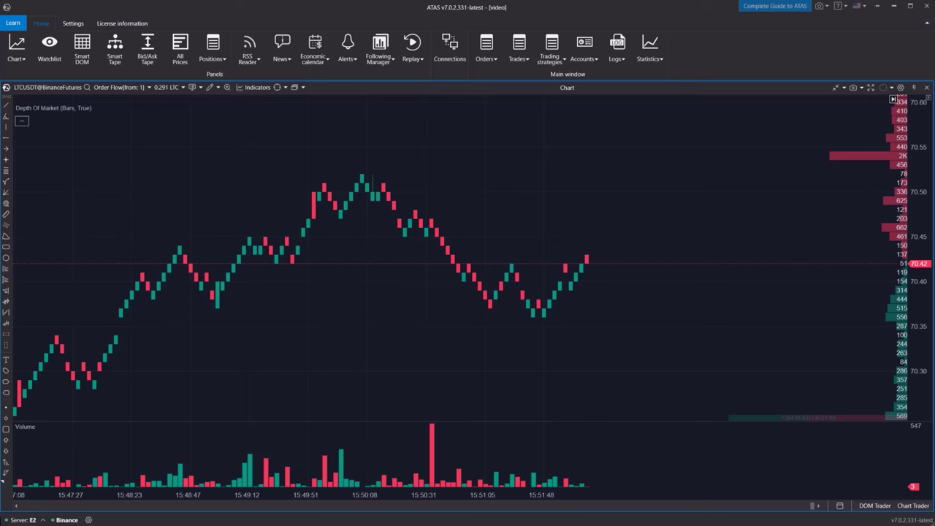
In the timeframe settings, add an Order Flow period value of 20 and close the dialog
{"action": "left_click", "coordinate": [149, 88]}
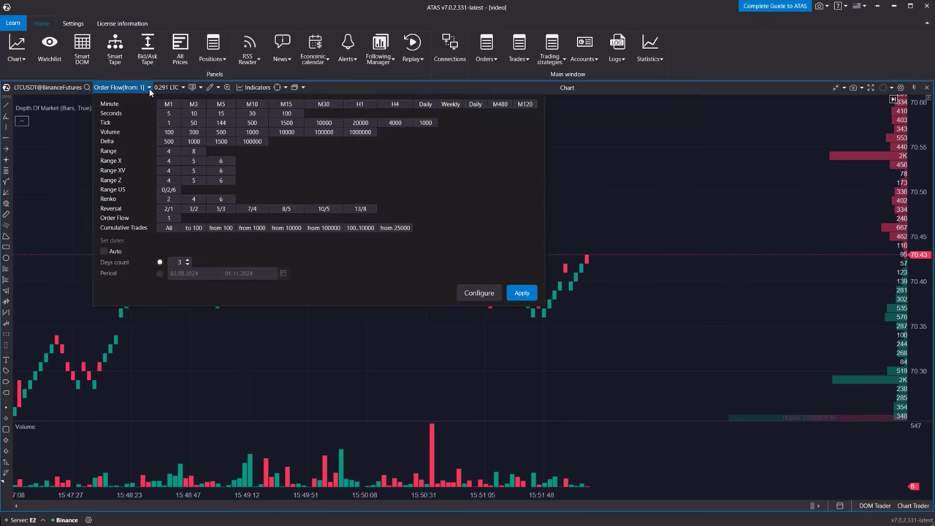
{"action": "left_click", "coordinate": [477, 294]}
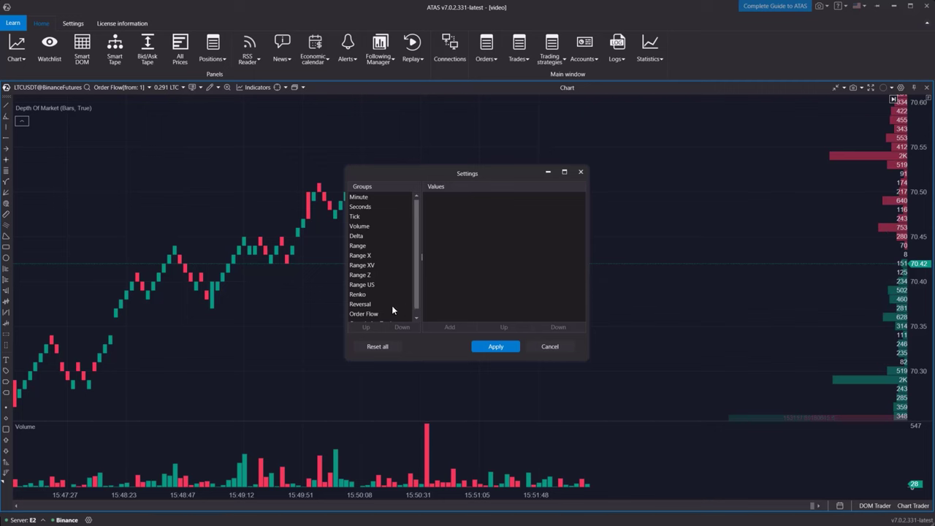
{"action": "left_click", "coordinate": [371, 314]}
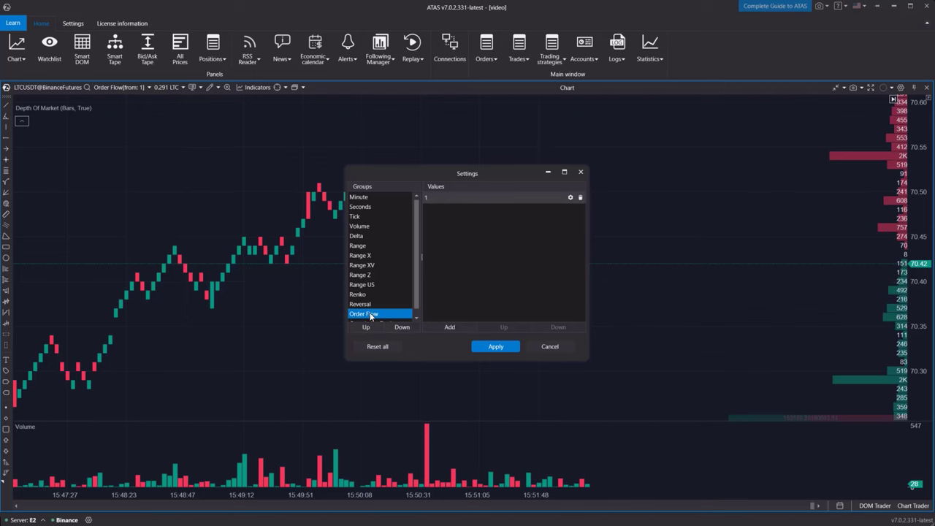
{"action": "left_click", "coordinate": [454, 330]}
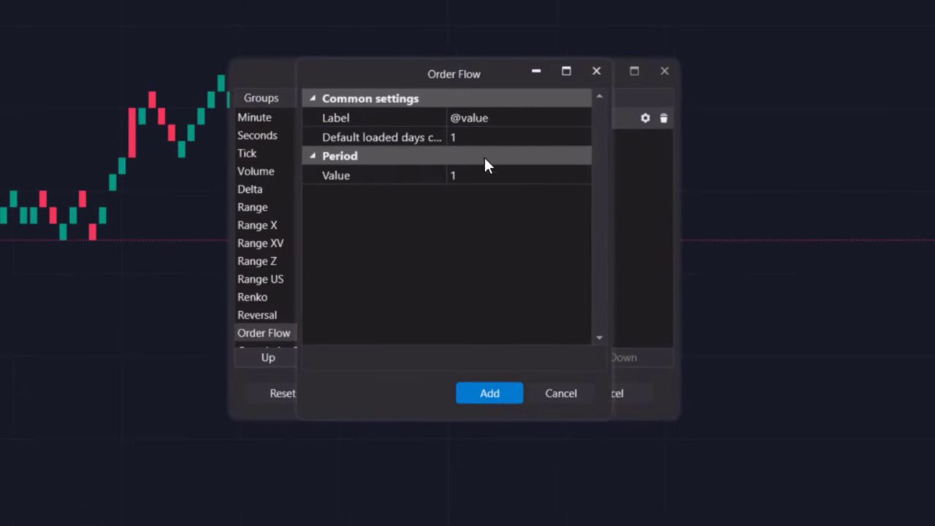
{"action": "left_click", "coordinate": [474, 173]}
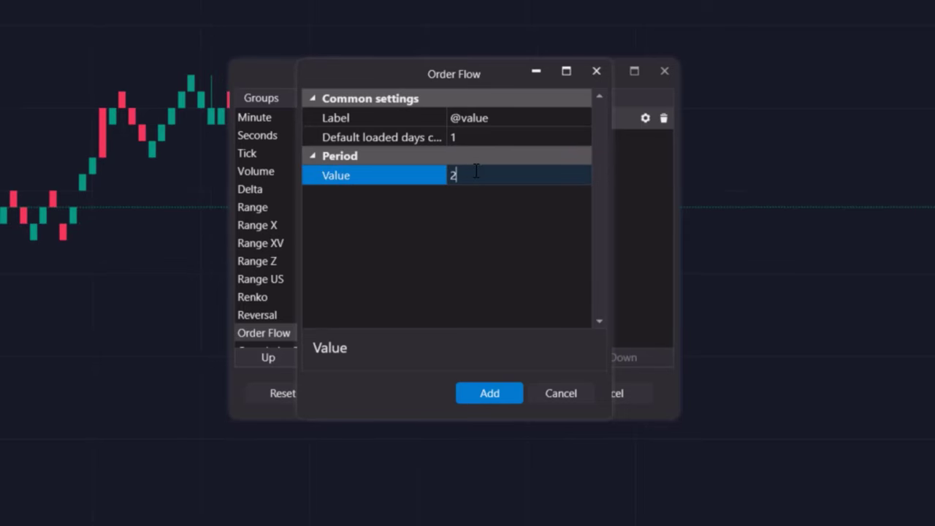
{"action": "left_click", "coordinate": [483, 393]}
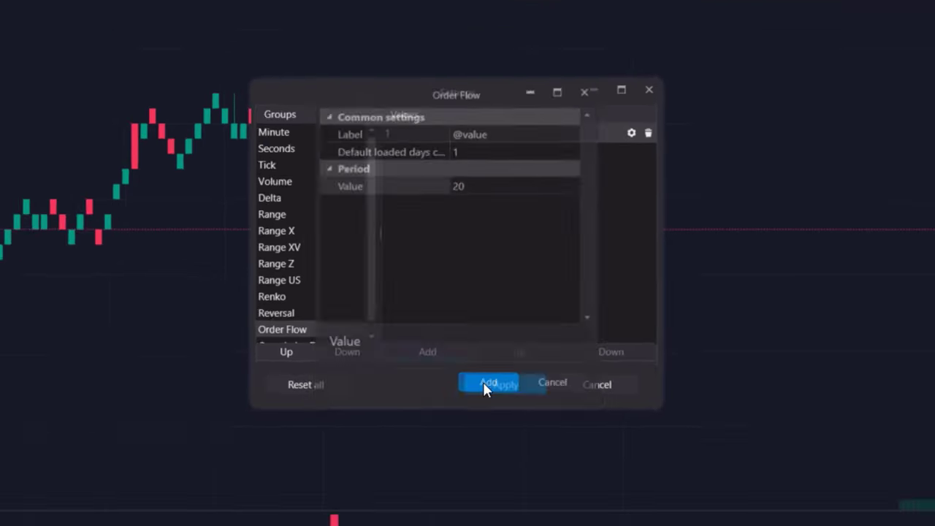
{"action": "left_click", "coordinate": [485, 393]}
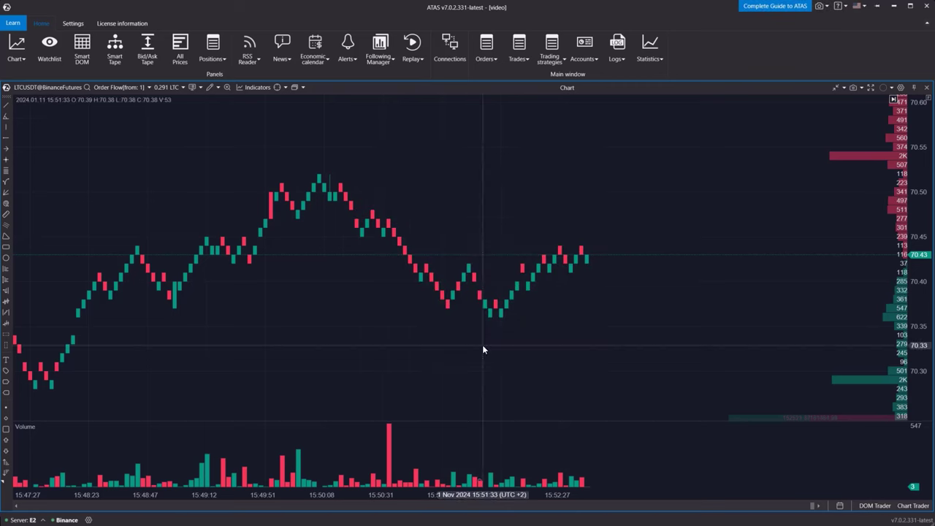
Switch the chart to Order Flow 20, zooming in to read clusters and back out to see many bars
{"action": "left_click", "coordinate": [146, 86]}
{"action": "left_click", "coordinate": [198, 220]}
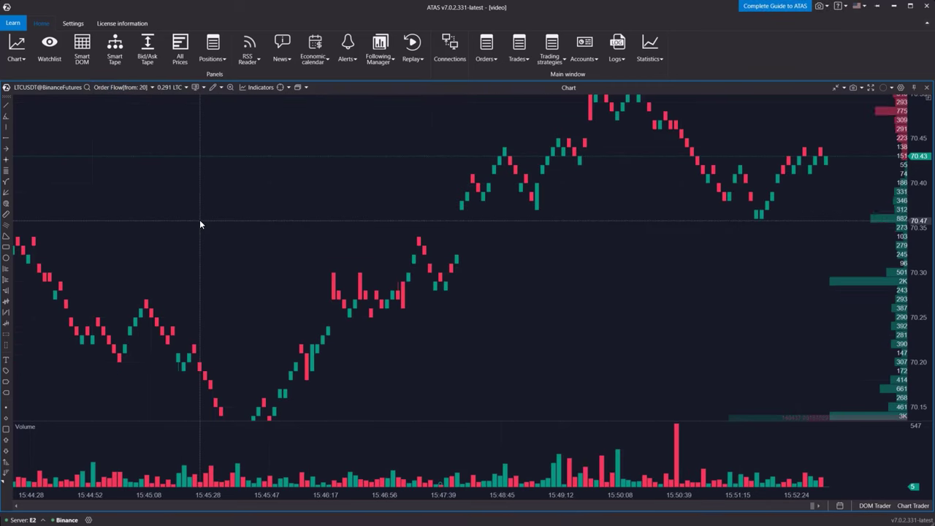
{"action": "left_click_drag", "start_coordinate": [706, 499], "coordinate": [561, 484]}
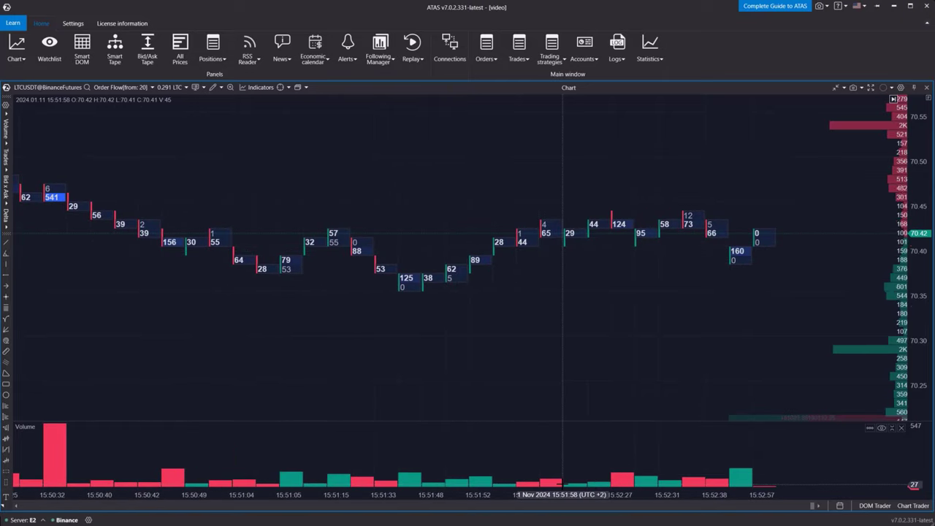
{"action": "left_click_drag", "start_coordinate": [261, 495], "coordinate": [647, 499]}
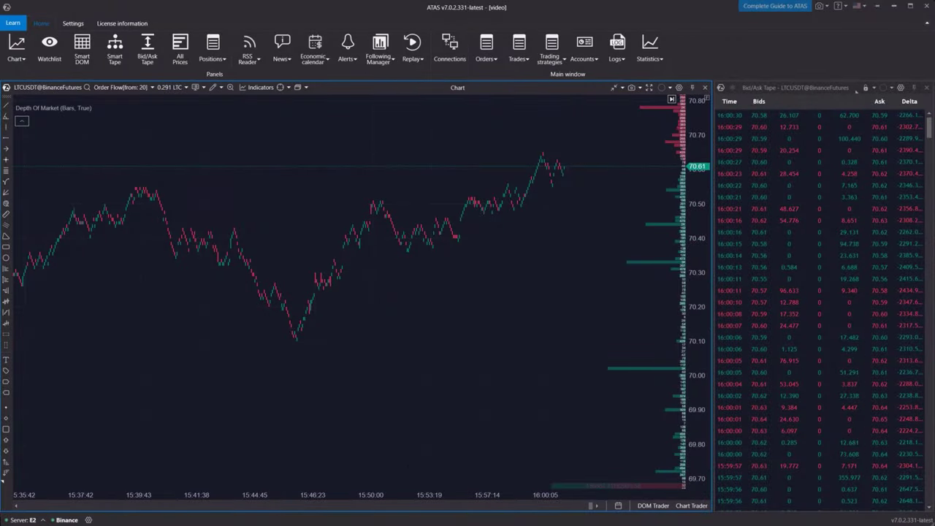
Set Linked Windows Mode to Historical Mode and select chart time ranges for the tape to list
{"action": "right_click", "coordinate": [382, 319]}
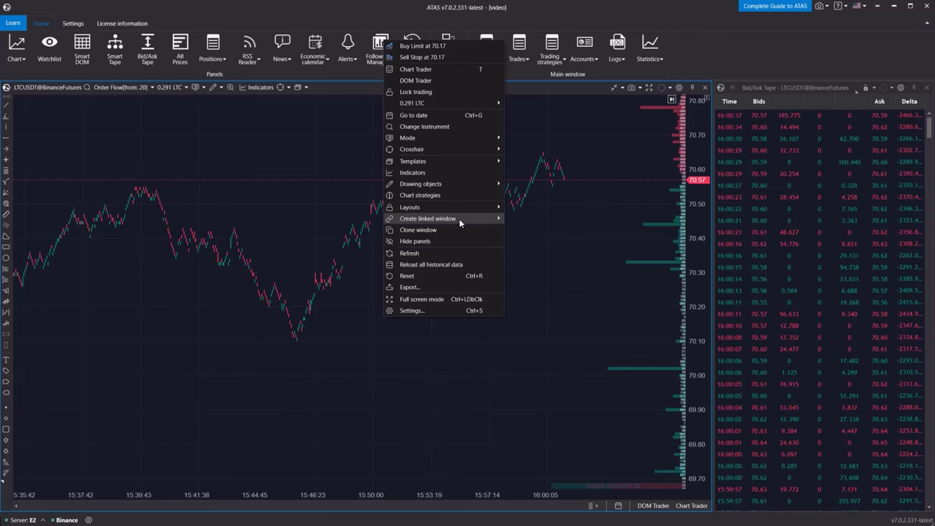
{"action": "mouse_move", "coordinate": [459, 218]}
{"action": "mouse_move", "coordinate": [577, 243]}
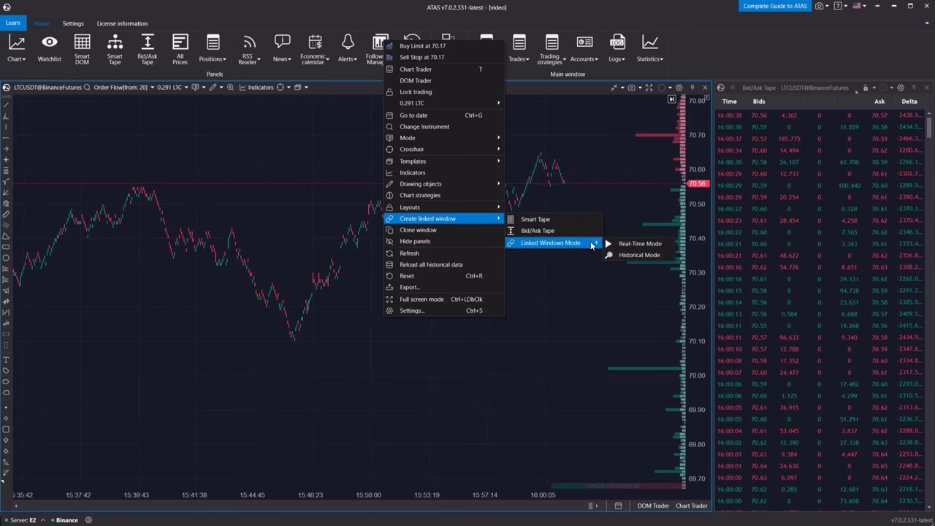
{"action": "left_click", "coordinate": [630, 256]}
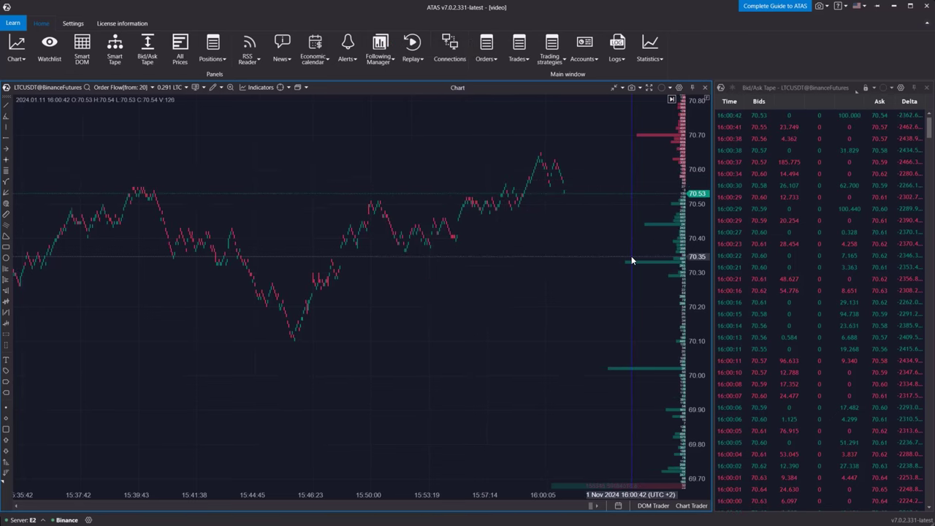
{"action": "left_click_drag", "start_coordinate": [323, 264], "coordinate": [353, 263]}
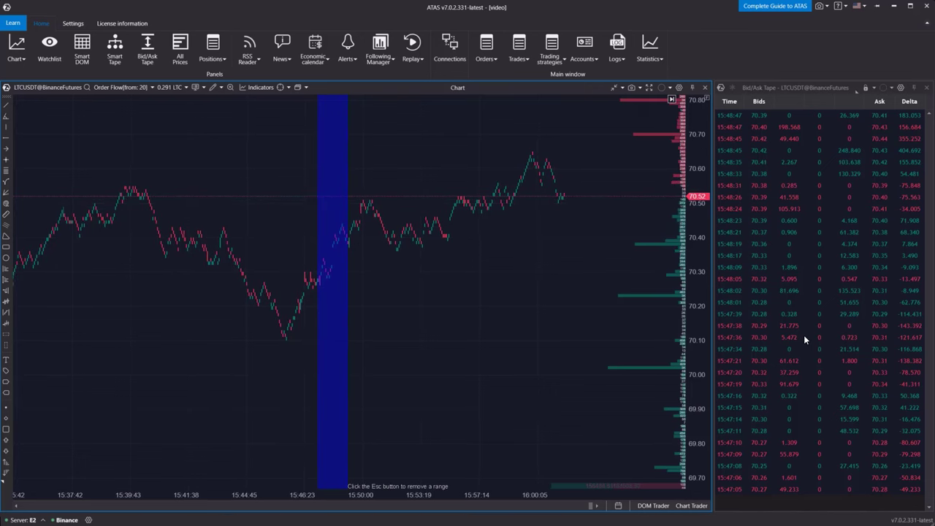
{"action": "left_click_drag", "start_coordinate": [438, 253], "coordinate": [453, 252]}
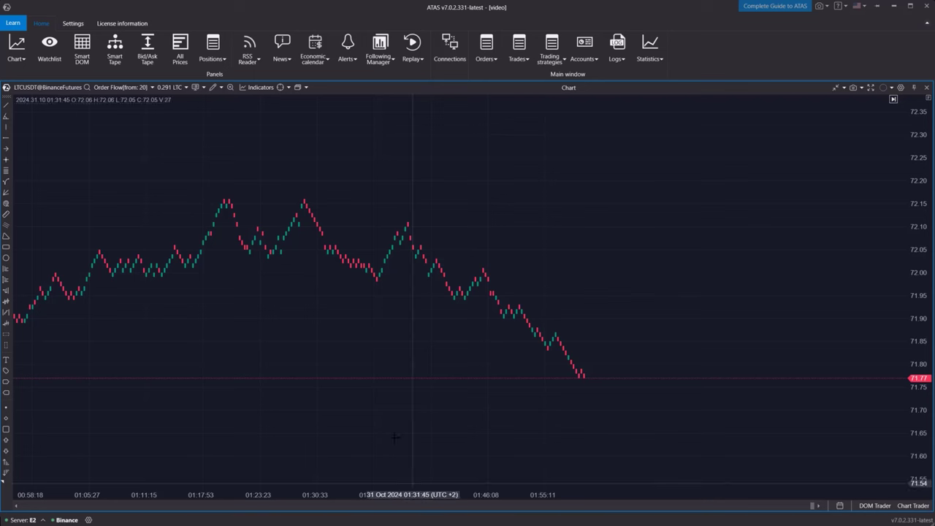
Search 'atr' and add the ATR indicator (period 10) in its own pane, then pick the freehand pen
{"action": "left_click", "coordinate": [259, 89]}
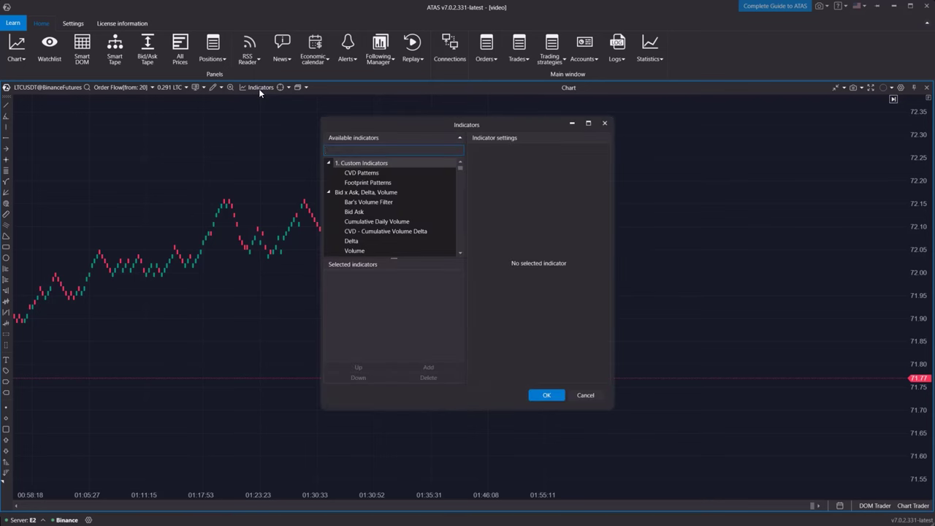
{"action": "type", "text": "atr"}
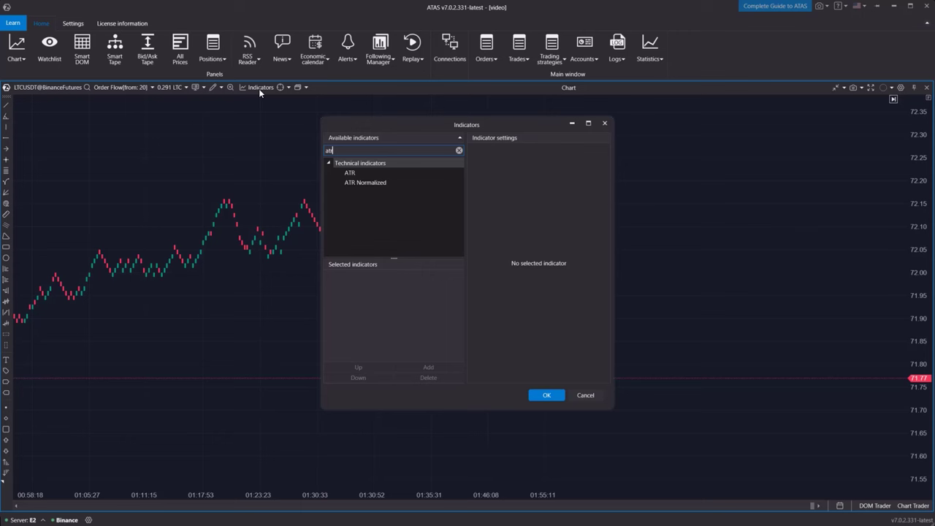
{"action": "left_click", "coordinate": [348, 175]}
{"action": "left_click", "coordinate": [446, 365]}
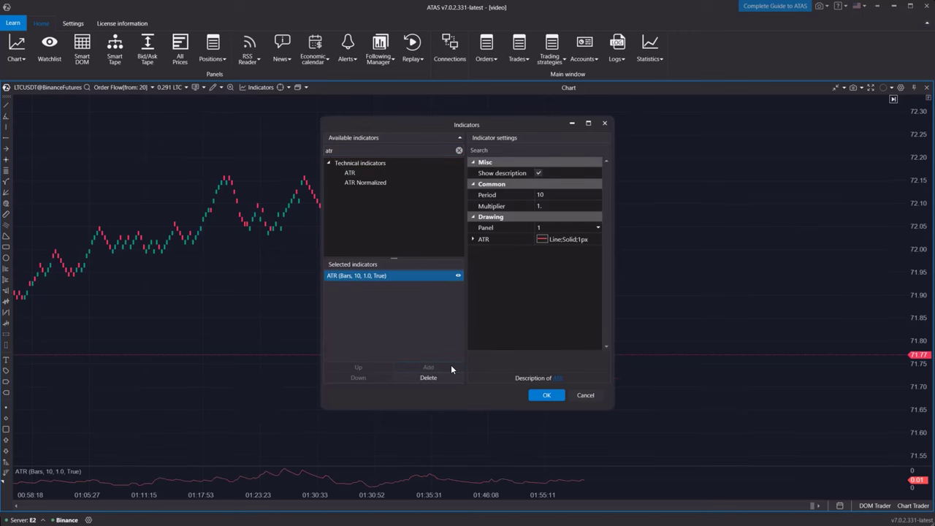
{"action": "left_click", "coordinate": [549, 395]}
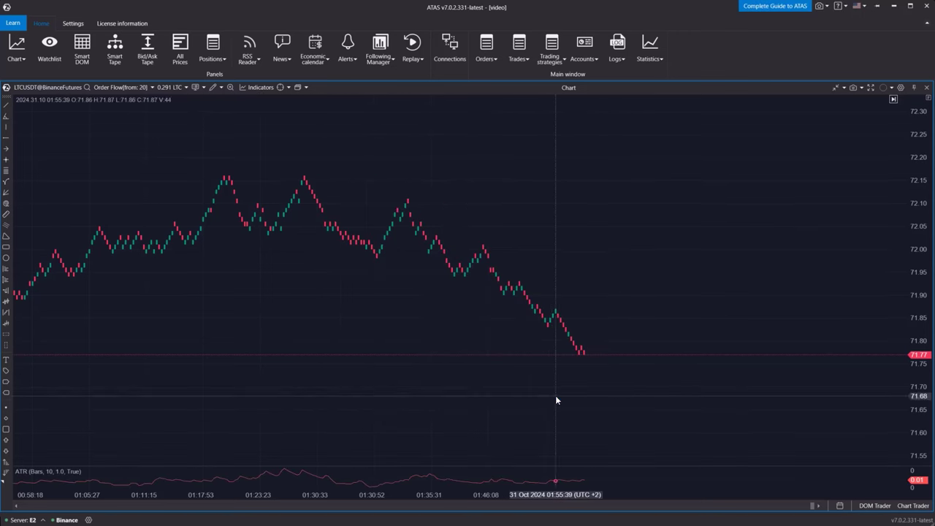
{"action": "left_click", "coordinate": [217, 87]}
{"action": "left_click", "coordinate": [285, 360]}
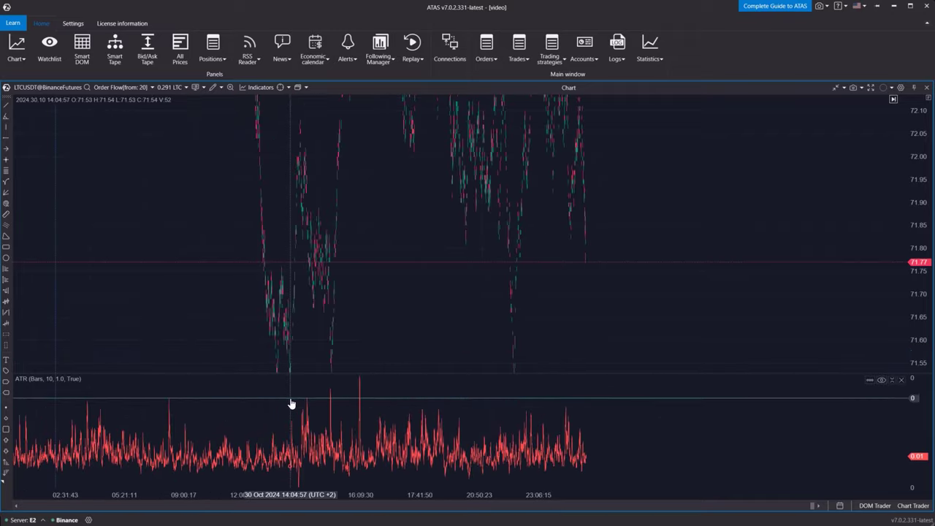
Compress the time axis to show more history, then circle the ATR spikes in green
{"action": "mouse_move", "coordinate": [395, 295]}
{"action": "left_mouse_down"}
{"action": "mouse_move", "coordinate": [441, 336]}
{"action": "mouse_move", "coordinate": [411, 314]}
{"action": "mouse_move", "coordinate": [309, 304]}
{"action": "mouse_move", "coordinate": [479, 278]}
{"action": "mouse_move", "coordinate": [678, 322]}
{"action": "left_mouse_up"}
{"action": "left_click_drag", "start_coordinate": [700, 369], "coordinate": [703, 388]}
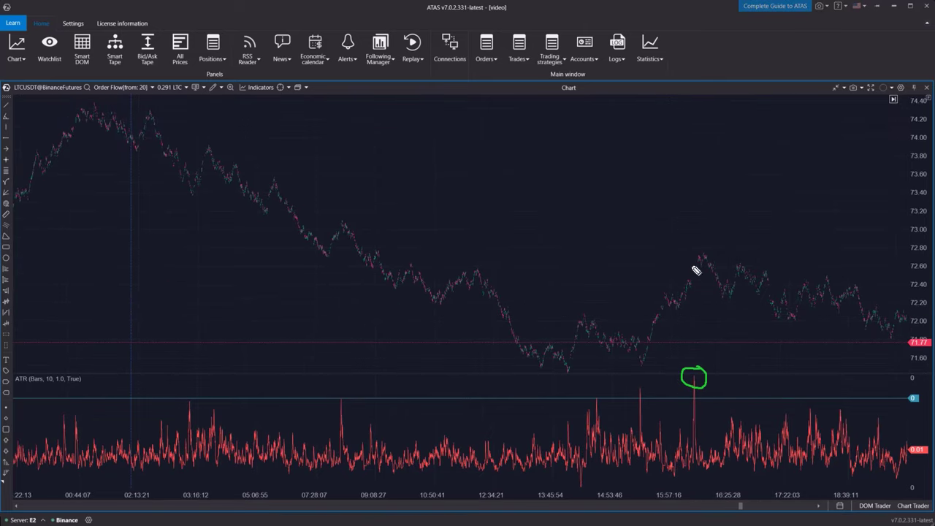
{"action": "left_click_drag", "start_coordinate": [346, 387], "coordinate": [347, 388]}
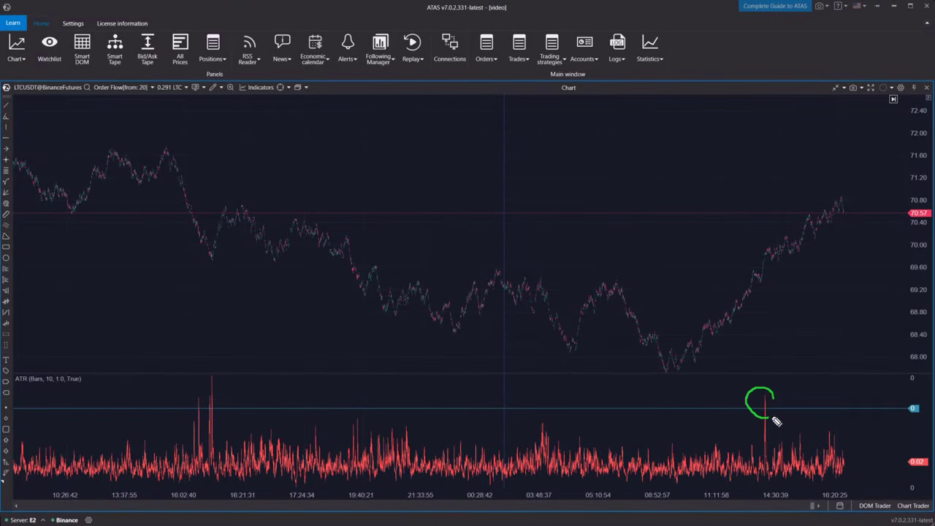
Draw a long green horizontal level line near 69.60 across the chart
{"action": "left_click_drag", "start_coordinate": [420, 274], "coordinate": [694, 279]}
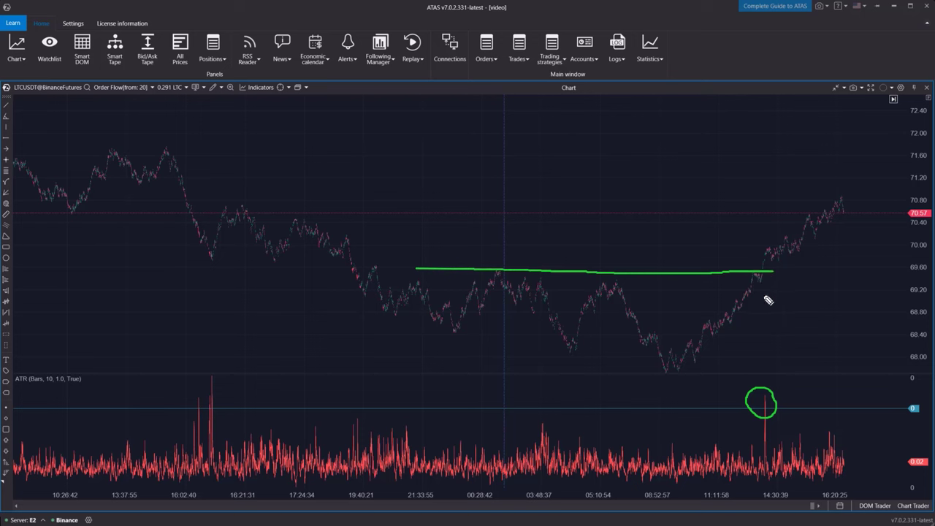